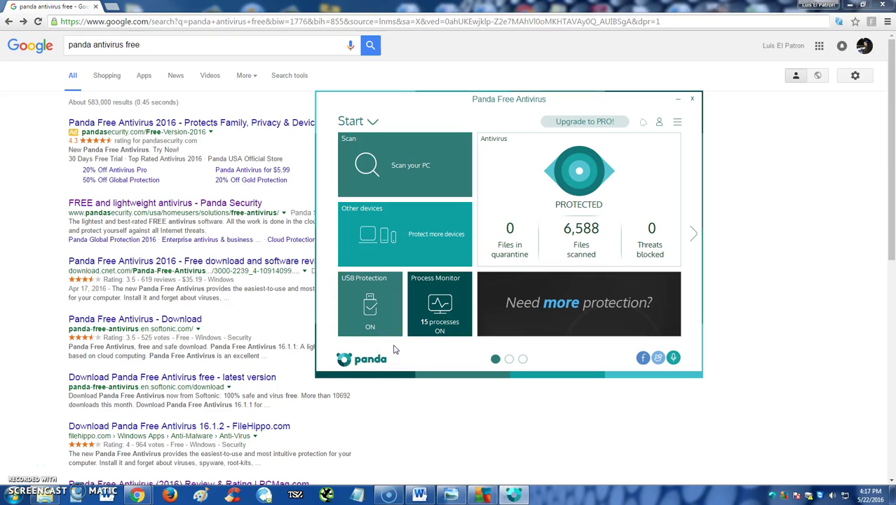
Step: Open the Panda Security free antivirus search result, request the free download and decline the 40% off upgrade offer
click(431, 316)
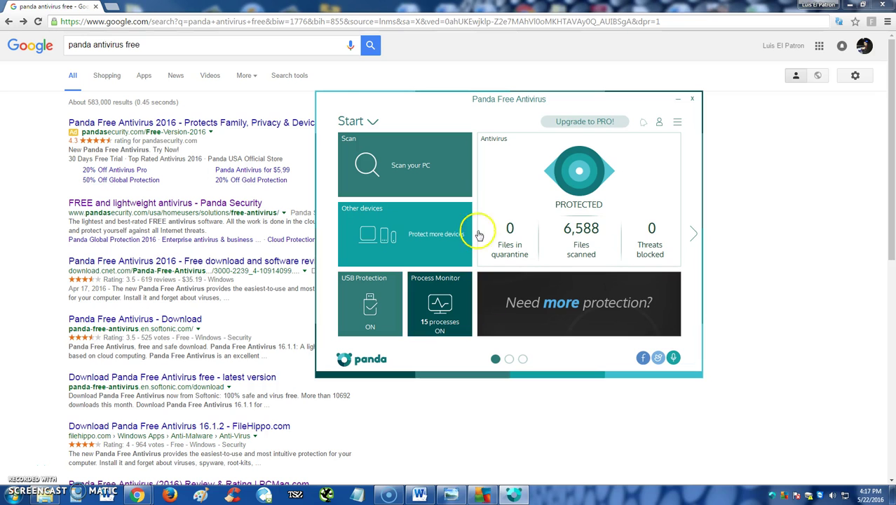
drag(446, 108, 516, 119)
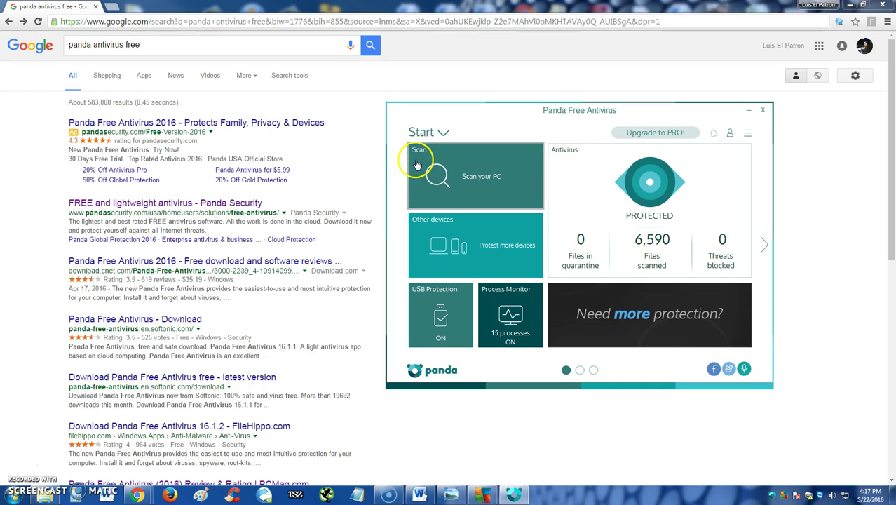
click(369, 120)
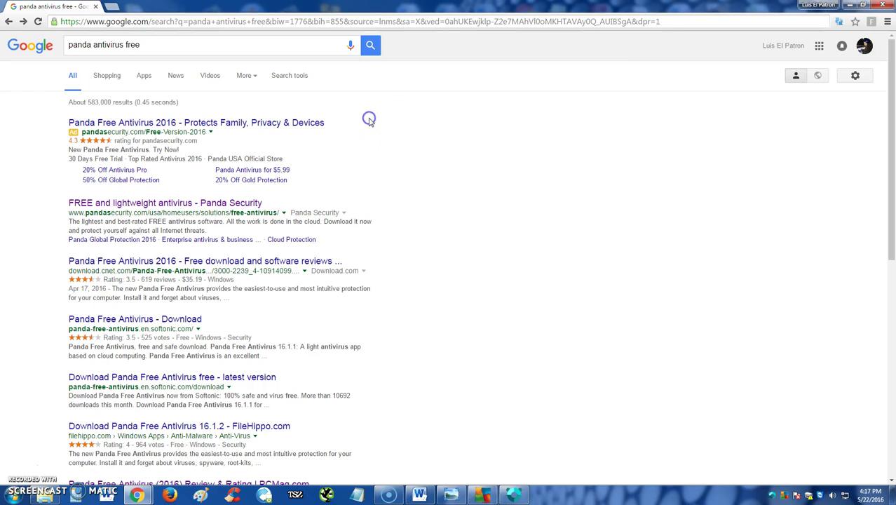
click(167, 203)
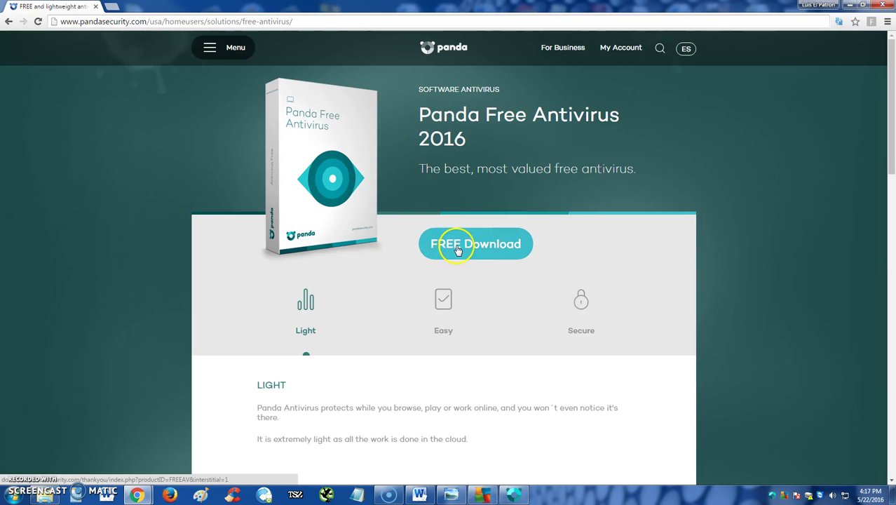
click(459, 246)
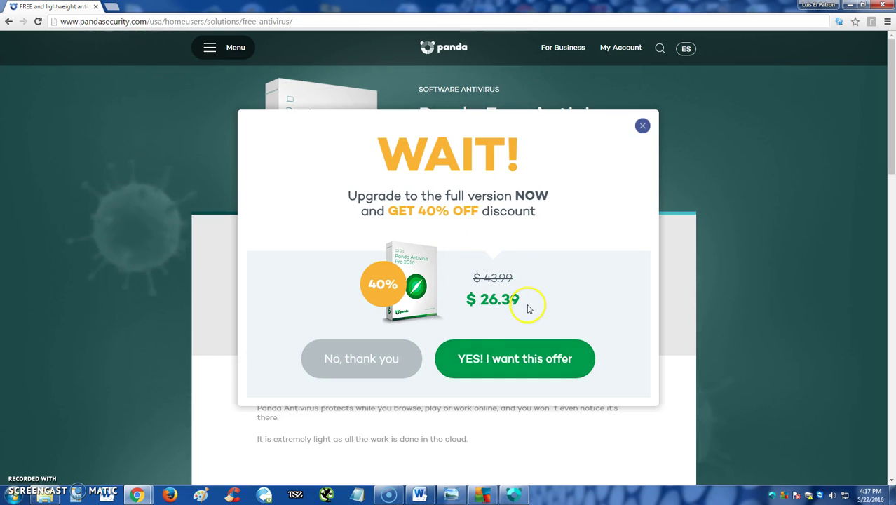
click(310, 366)
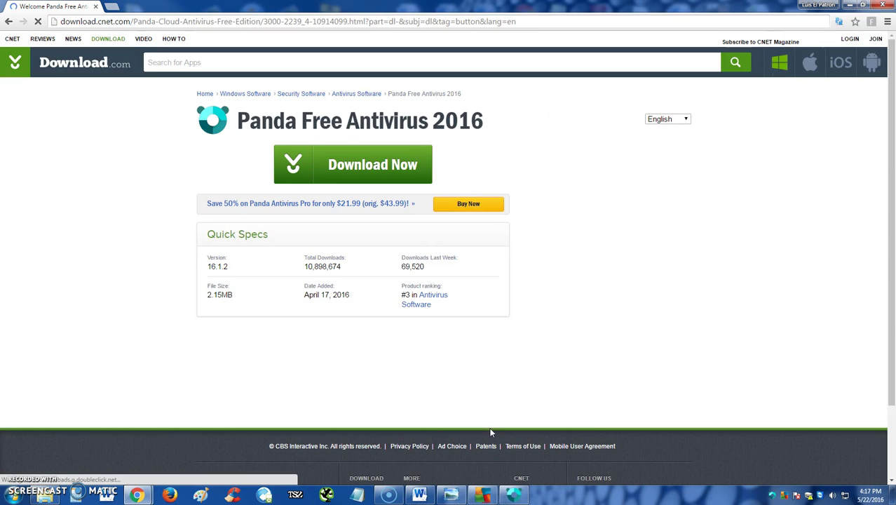
Step: Switch to Panda Free Antivirus, start a Critical areas scan of the PC and minimize the scan window
click(514, 495)
drag(582, 116, 442, 110)
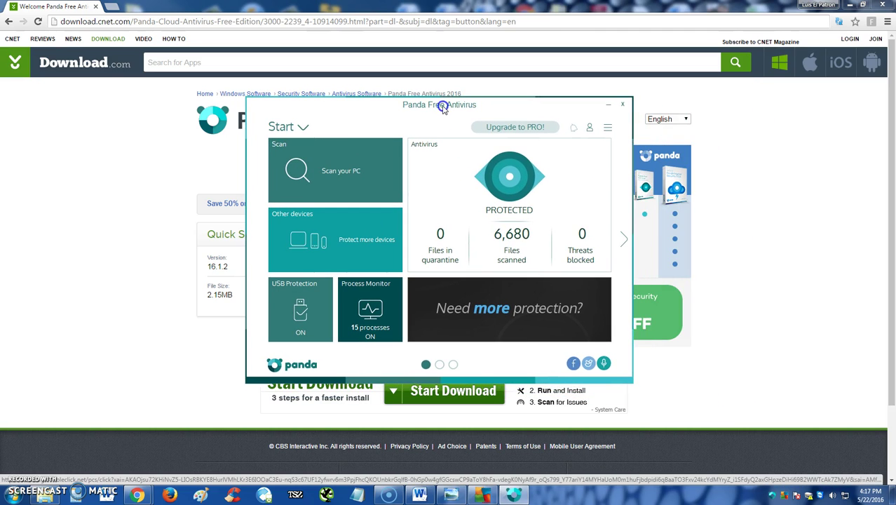
click(325, 179)
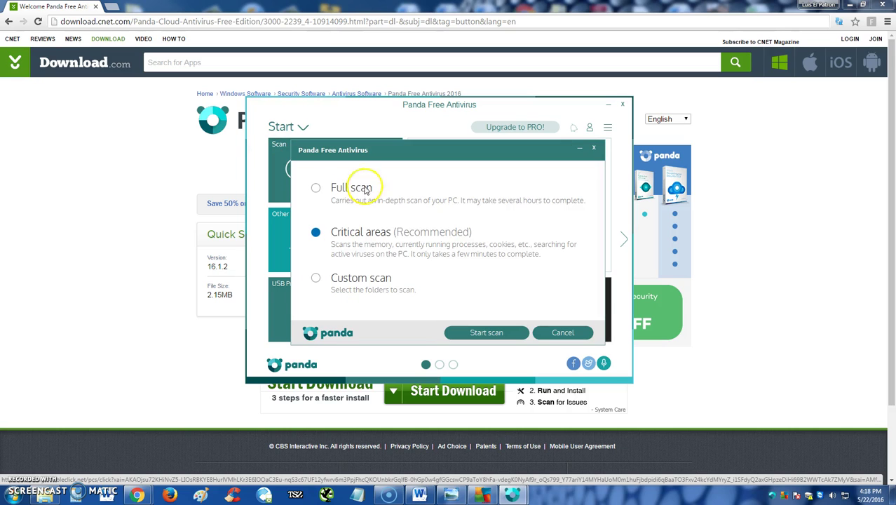
click(346, 191)
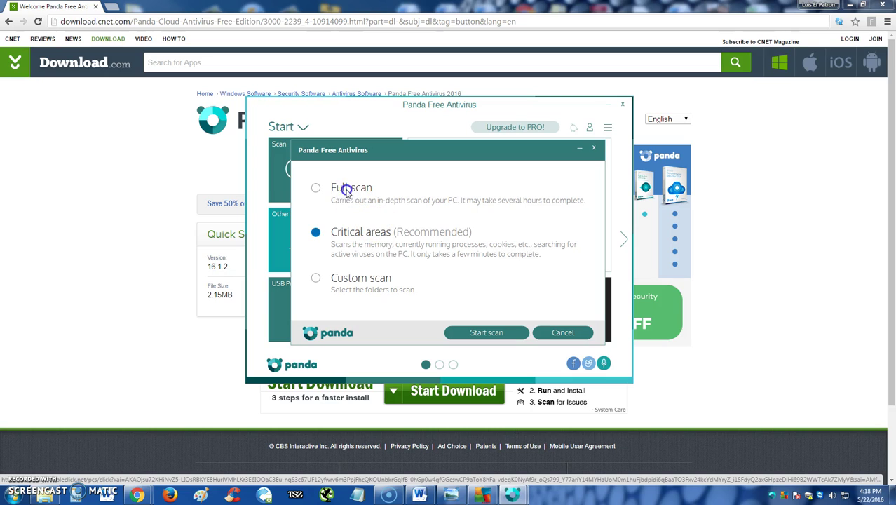
click(316, 235)
click(334, 185)
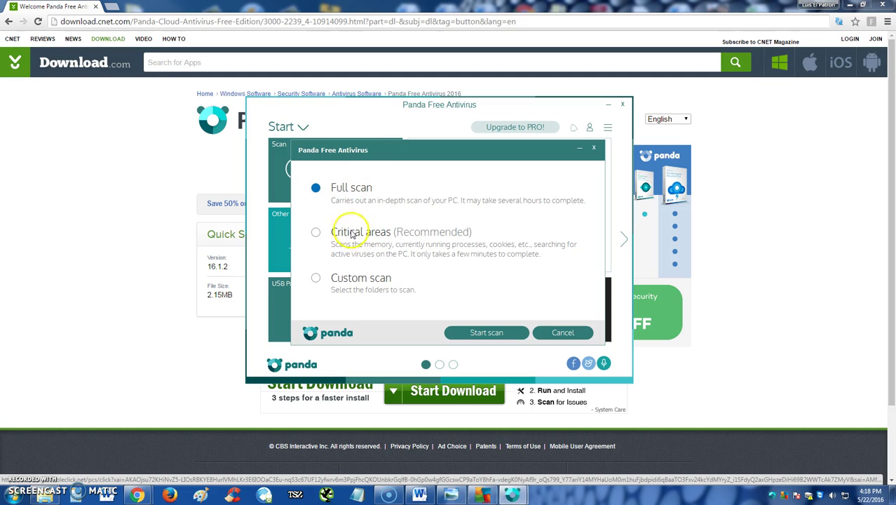
click(483, 337)
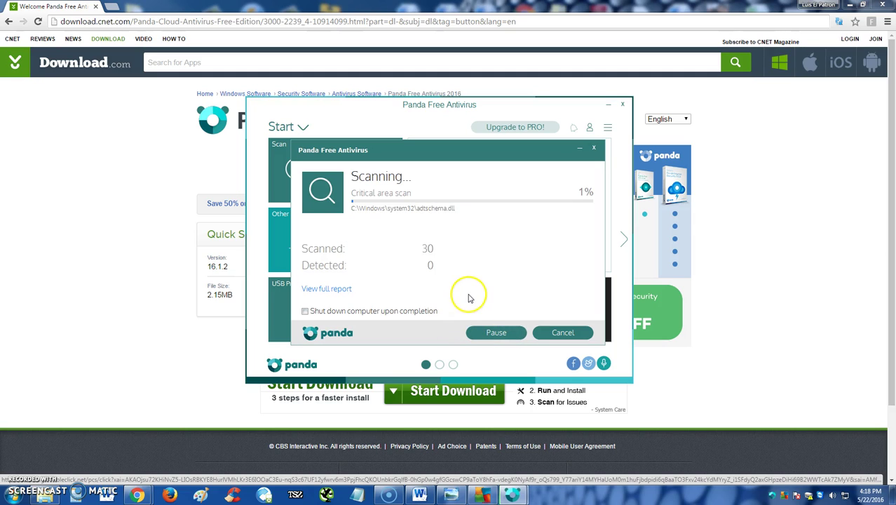
click(579, 148)
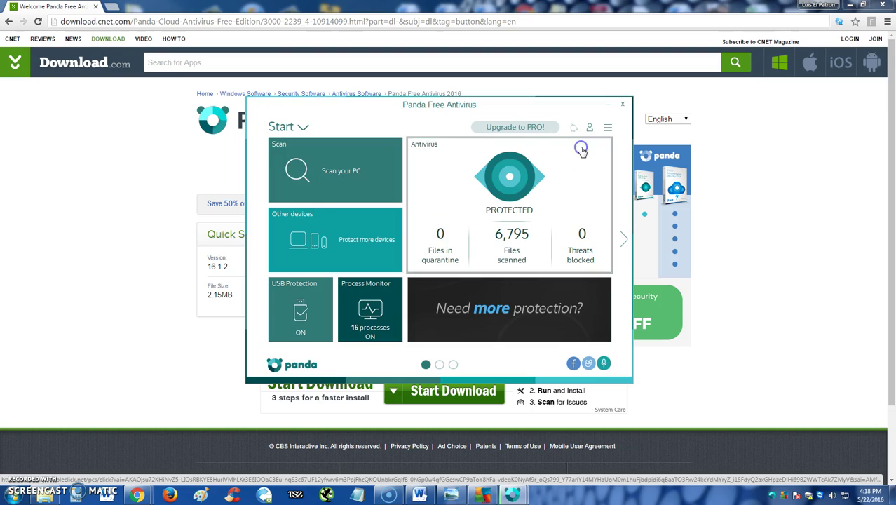
Step: Decline scanning the newly connected USB device, vaccinate drive E: in USB Protection and return to the start screen
click(302, 317)
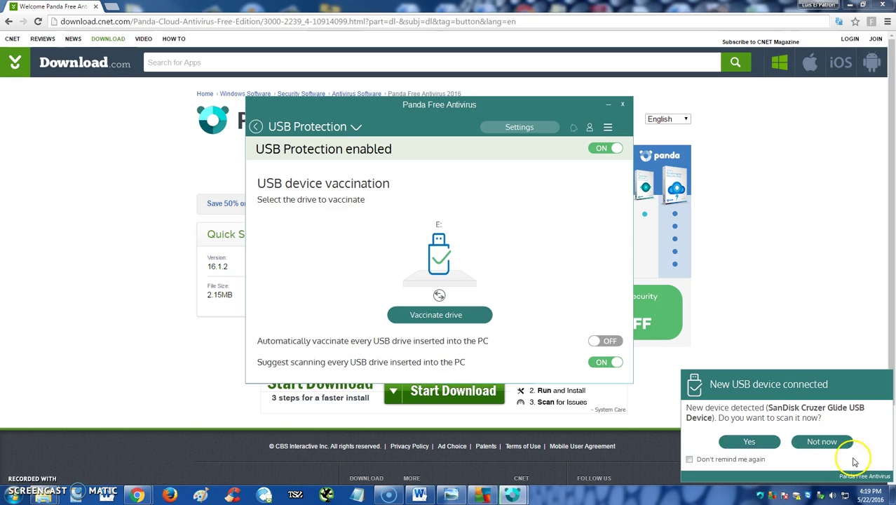
click(816, 442)
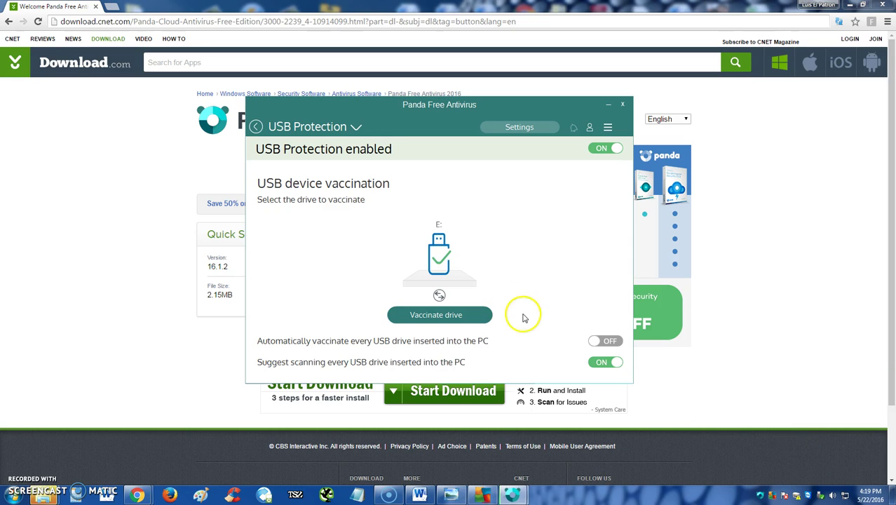
click(450, 315)
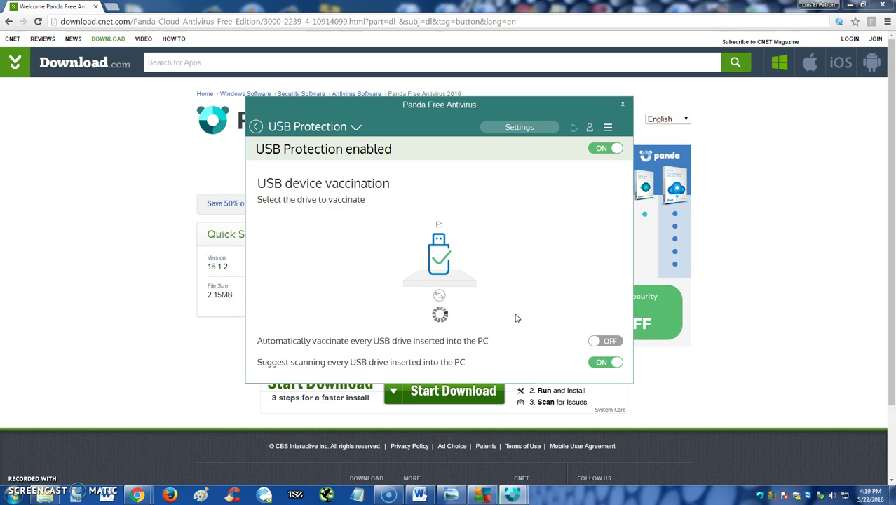
click(449, 261)
click(554, 257)
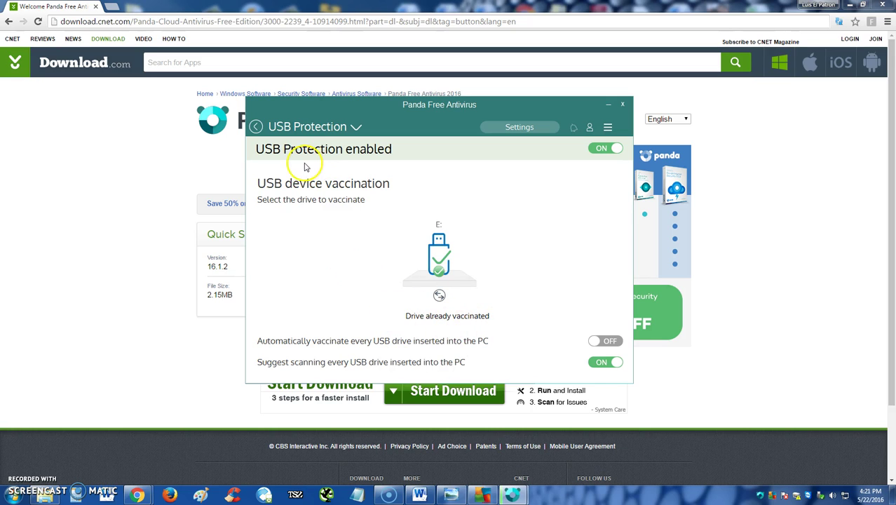
click(258, 127)
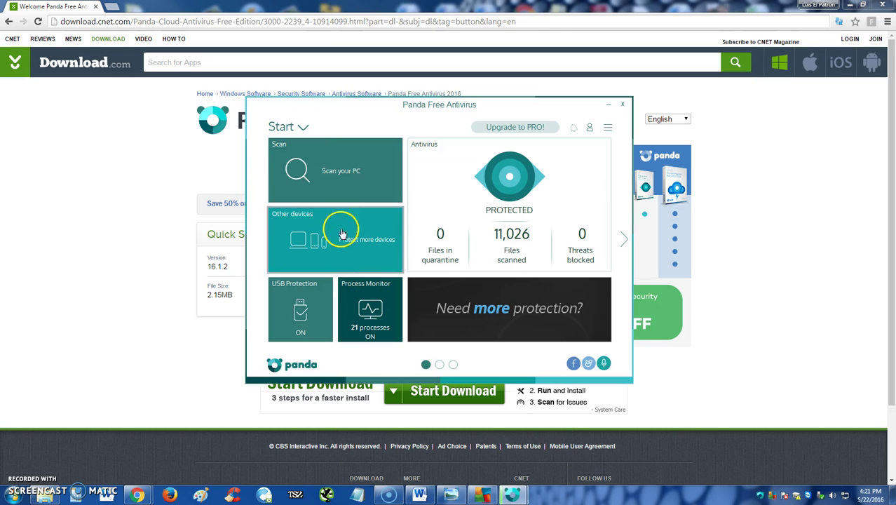
Step: Turn on Scan compressed files and Ask before neutralizing a virus under Permanent protection in the antivirus settings
click(304, 129)
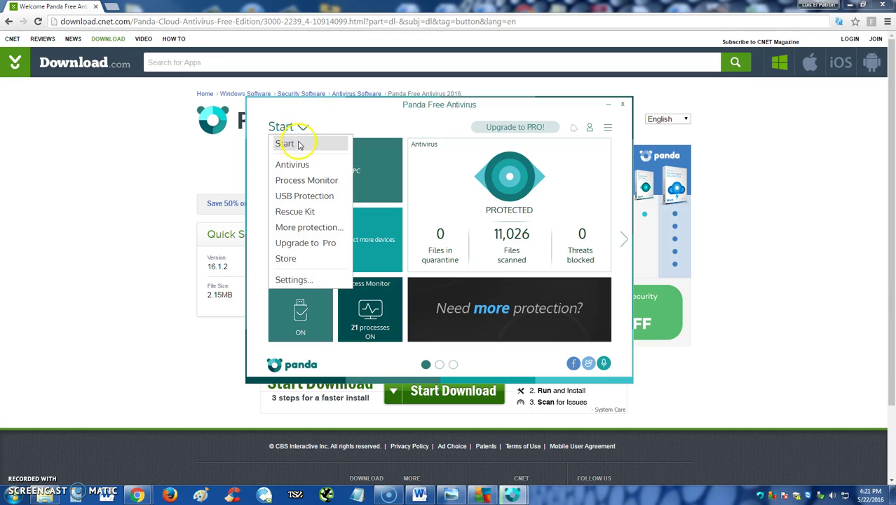
click(294, 280)
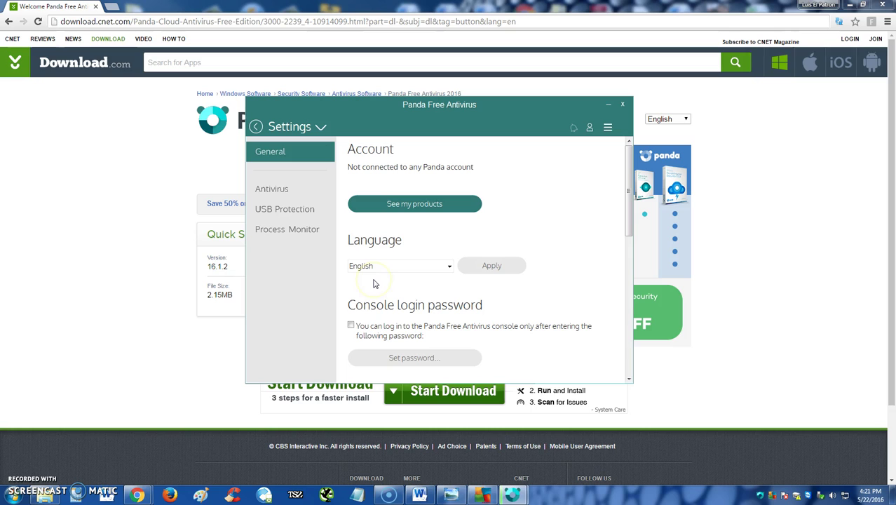
click(297, 188)
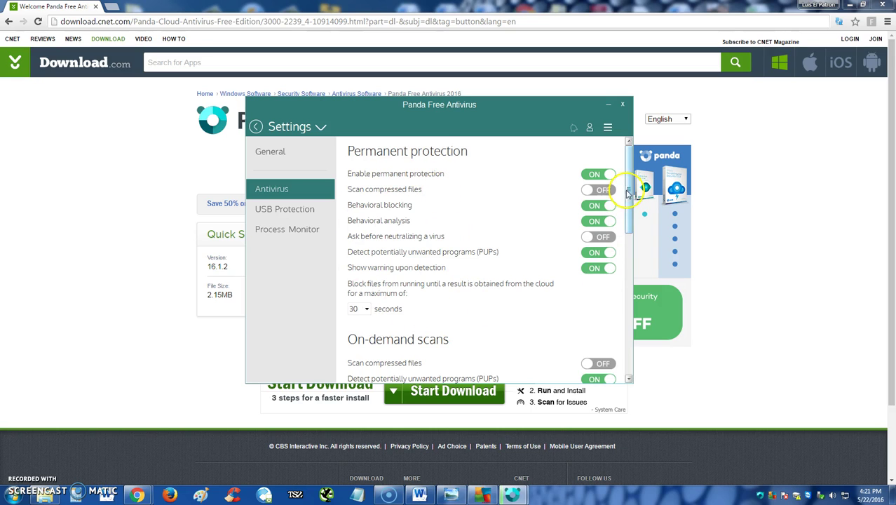
drag(628, 190, 627, 190)
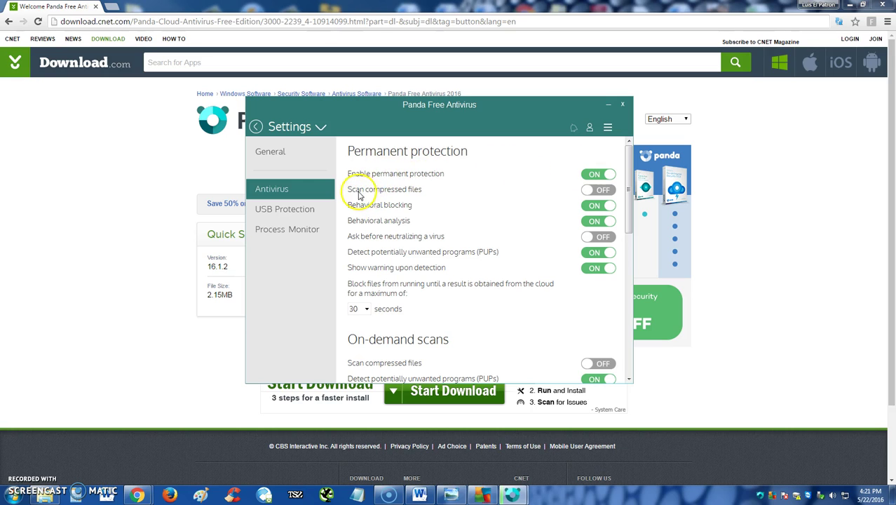
click(605, 190)
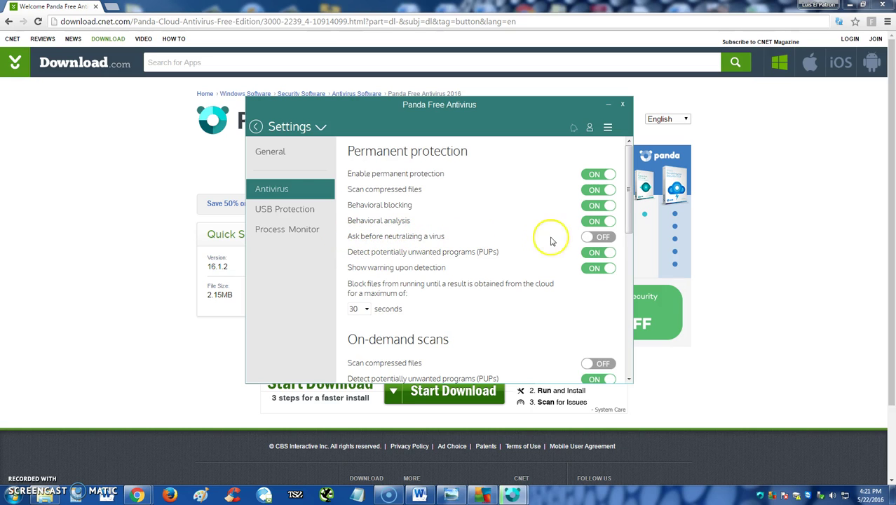
click(602, 240)
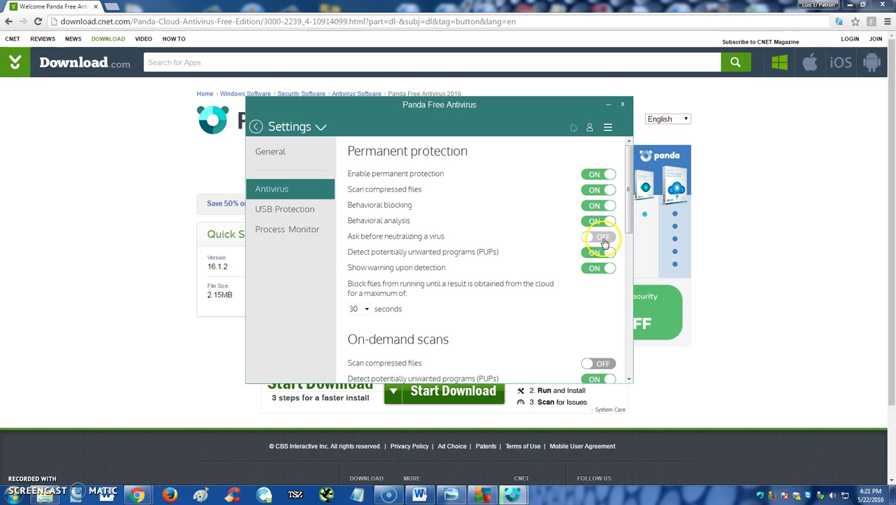
Step: Review the remaining antivirus settings and the Process Monitor settings, and return to the start screen
scroll(522, 295, down, 1)
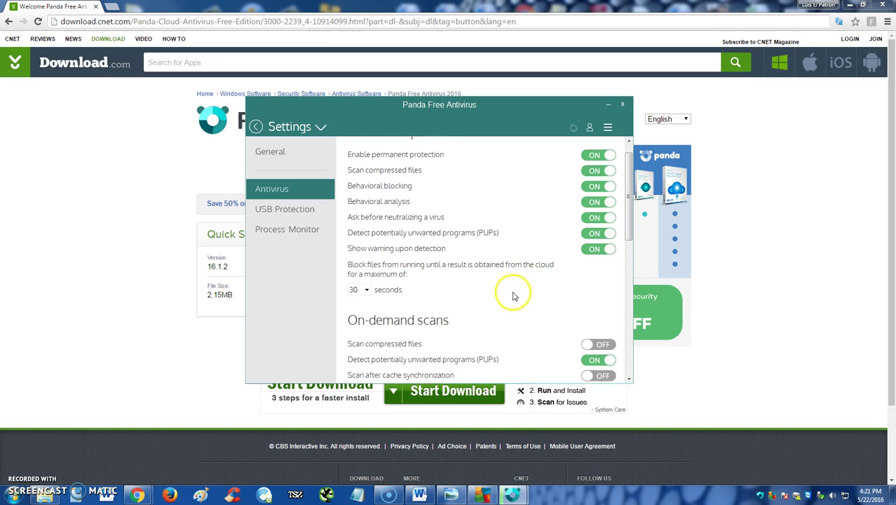
scroll(512, 295, down, 8)
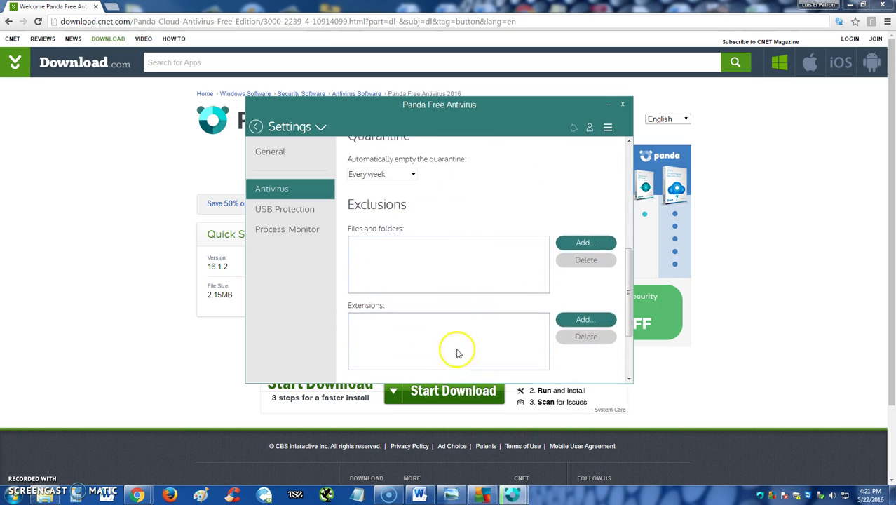
scroll(457, 354, down, 3)
scroll(477, 298, up, 2)
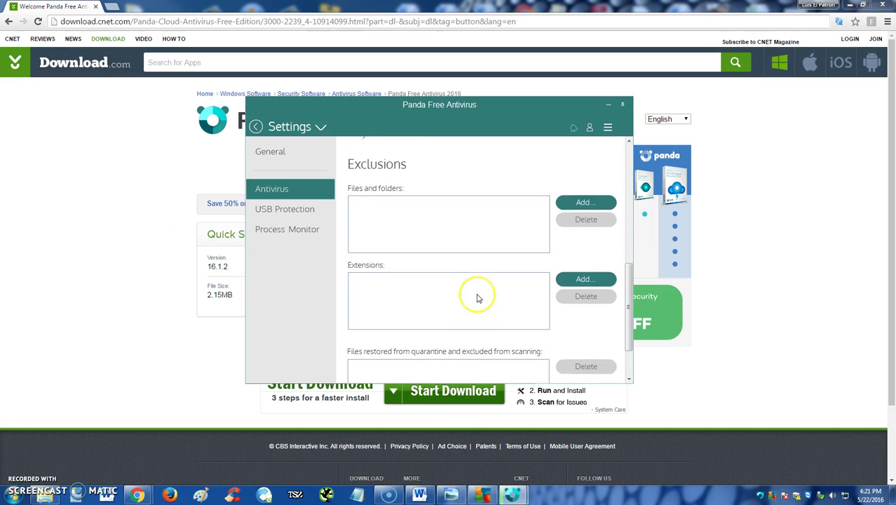
scroll(477, 298, up, 8)
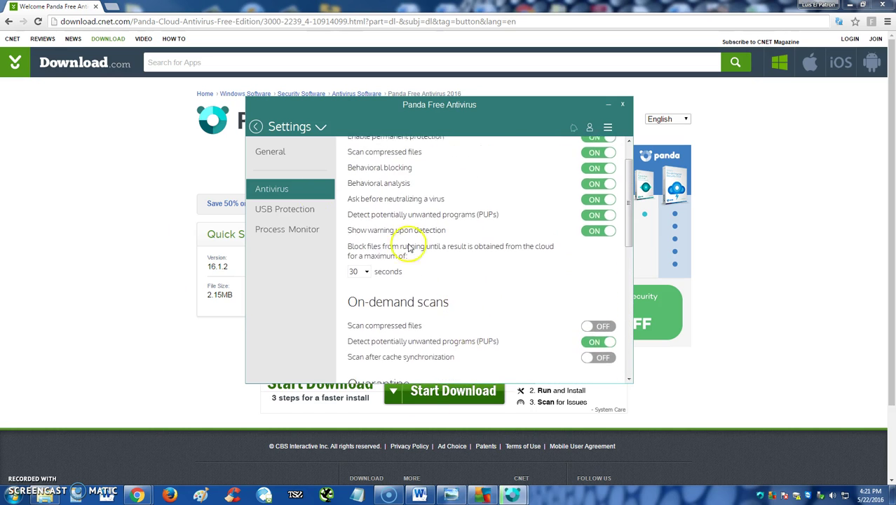
click(280, 231)
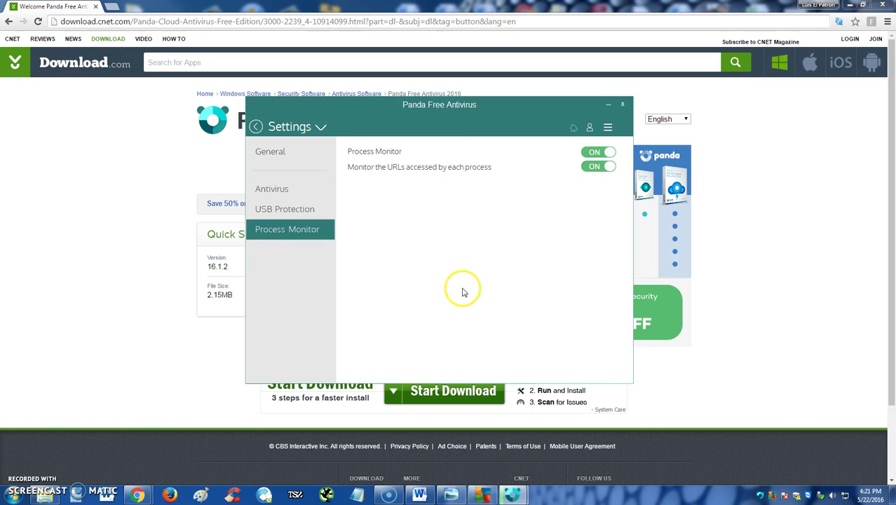
click(258, 130)
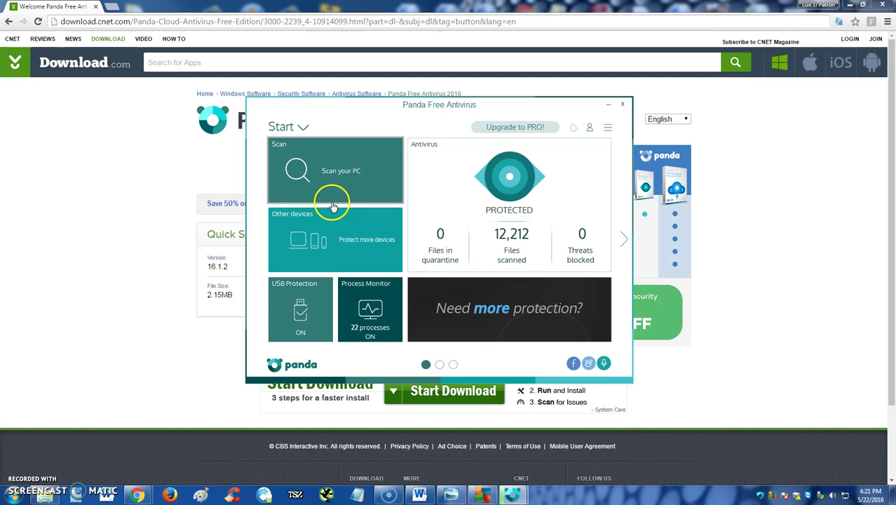
Step: Examine the recently discovered processes in Process Monitor and compare them with the process list in Windows Task Manager
click(374, 318)
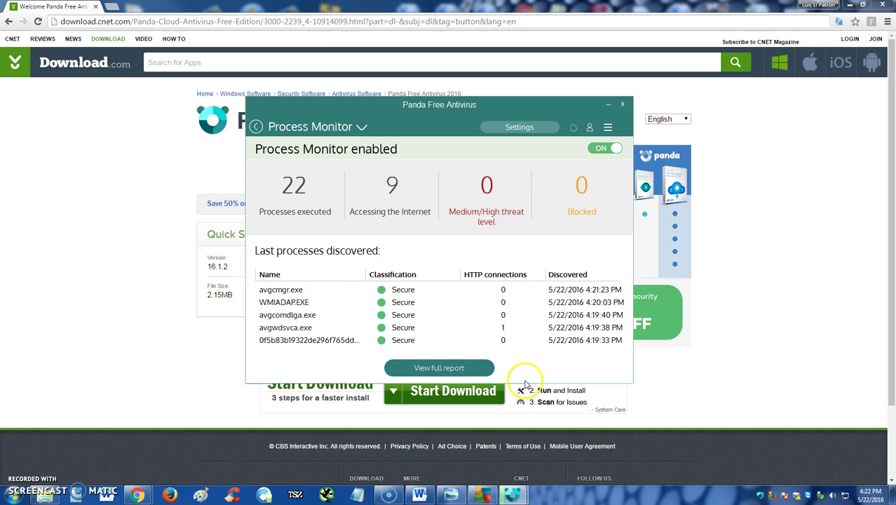
right_click(541, 493)
click(581, 453)
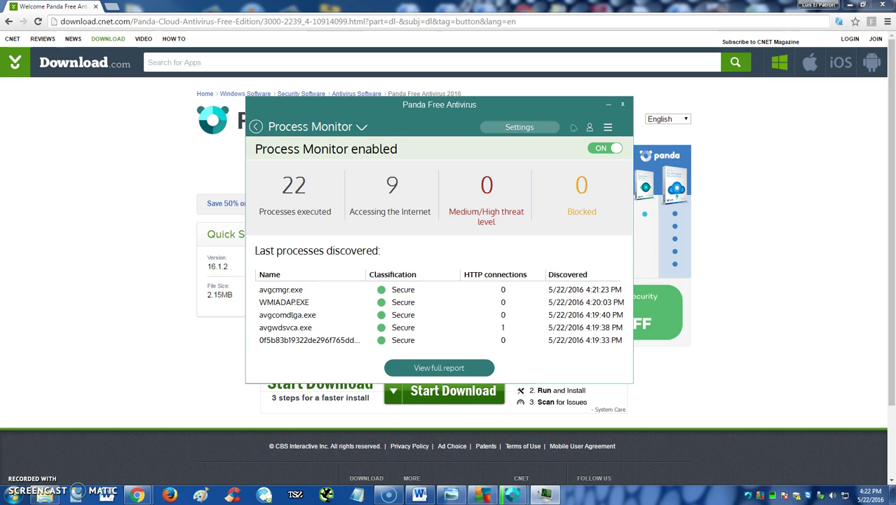
drag(603, 50, 492, 85)
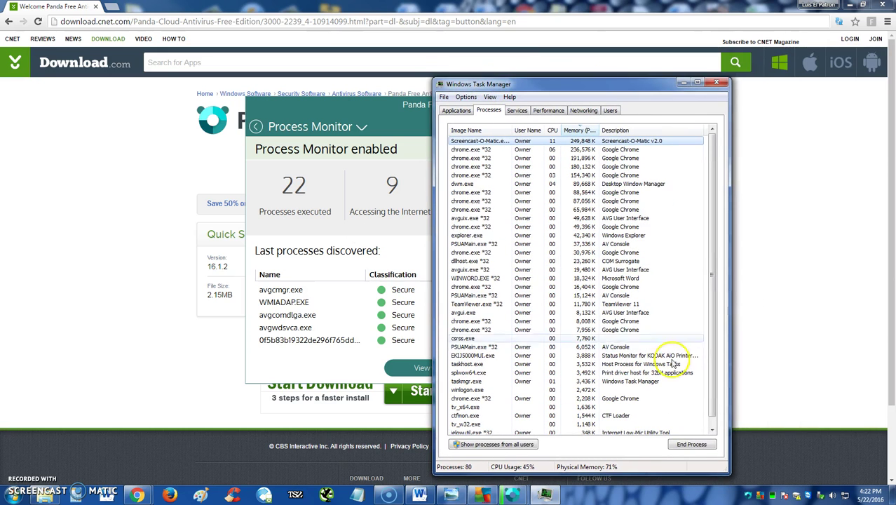
click(717, 82)
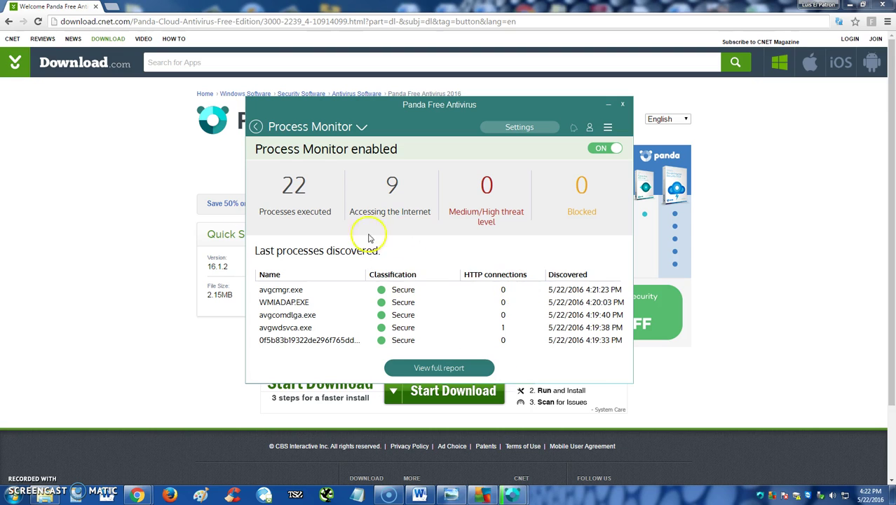
Step: Leave Process Monitor and show the second page of features on the start screen
click(257, 126)
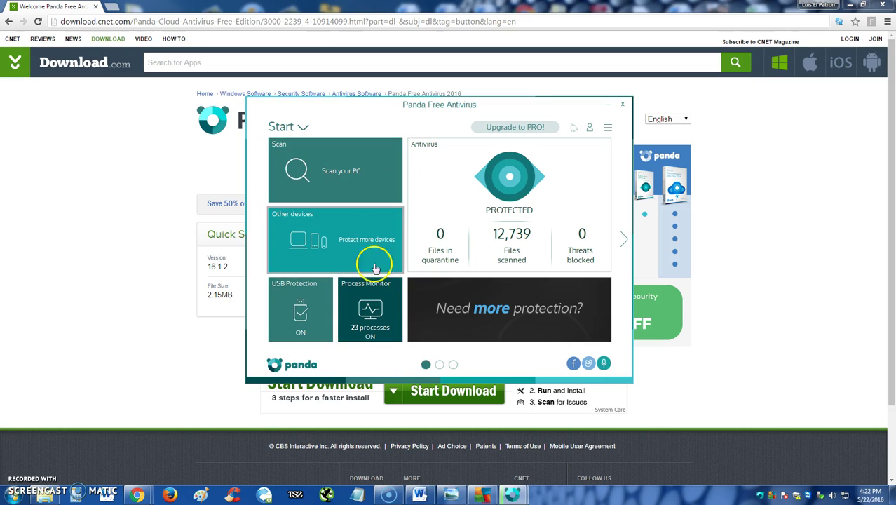
click(439, 364)
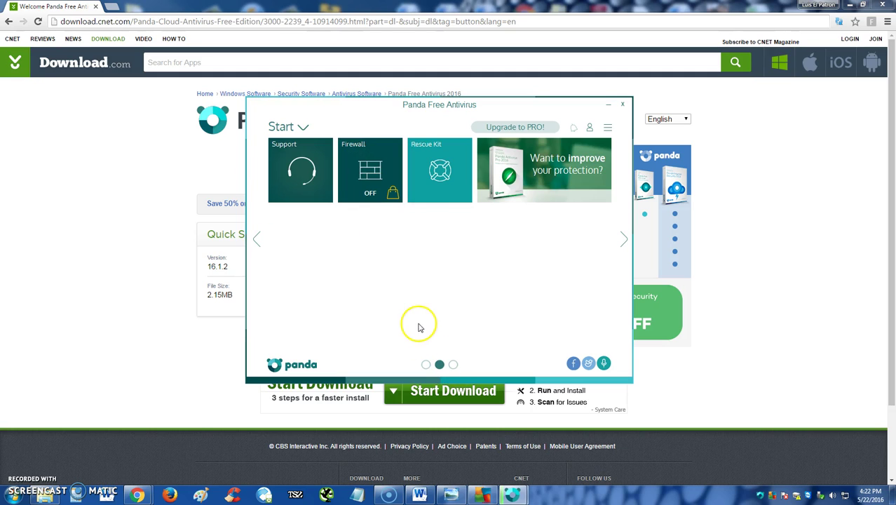
Step: Review the support options and the Panda Antivirus Pro 2016 offer in the store, and return to the start screen
click(306, 177)
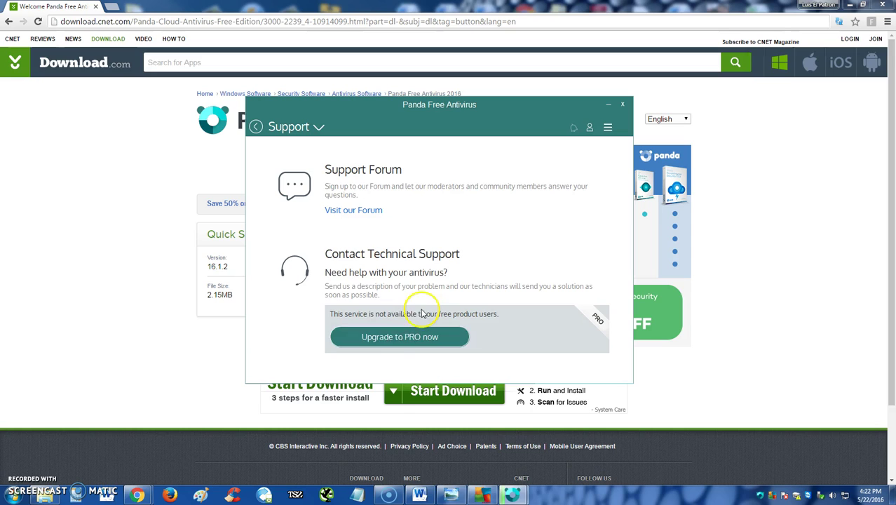
click(412, 341)
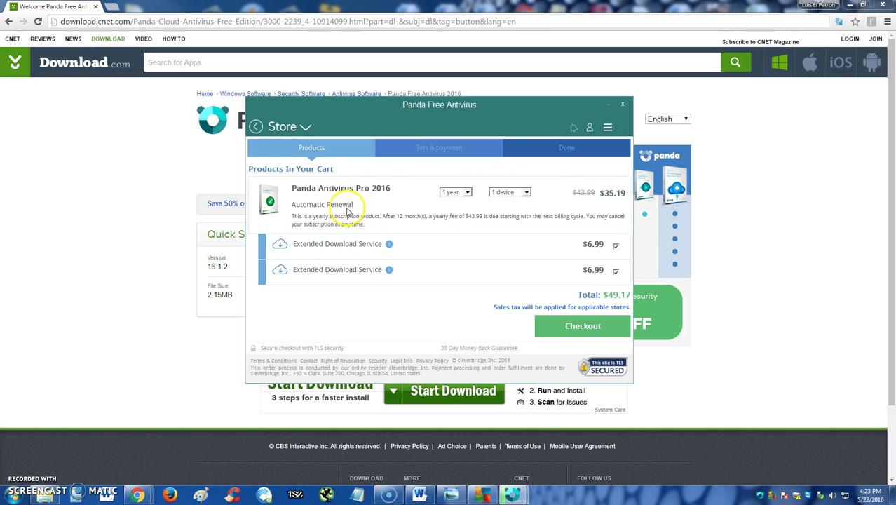
click(255, 127)
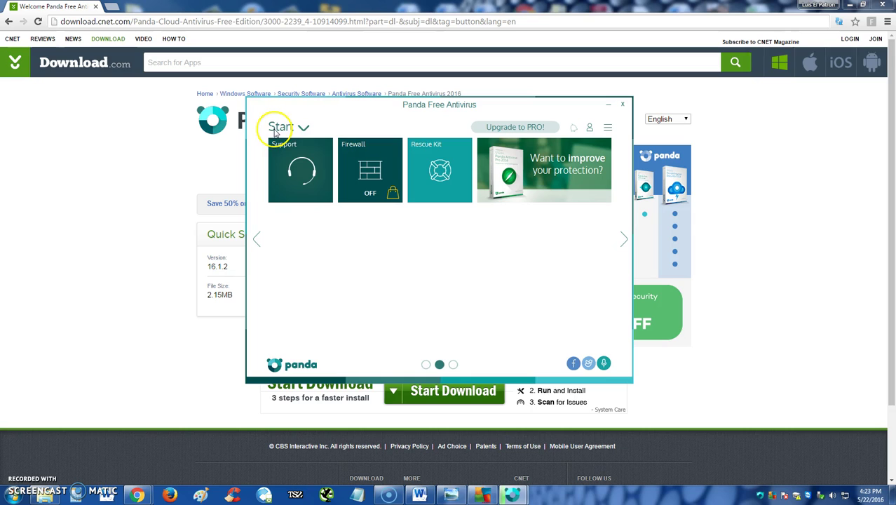
Step: Look over the Antivirus overview page and return to the start screen
click(300, 127)
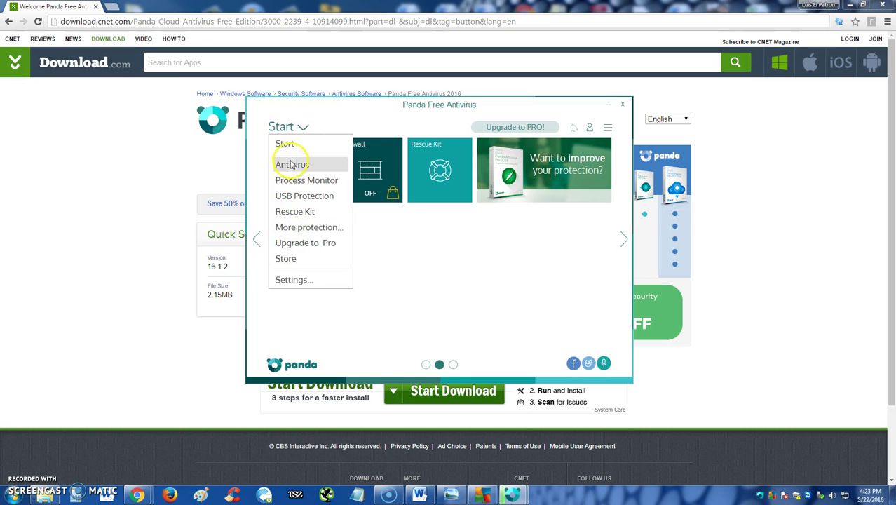
click(297, 168)
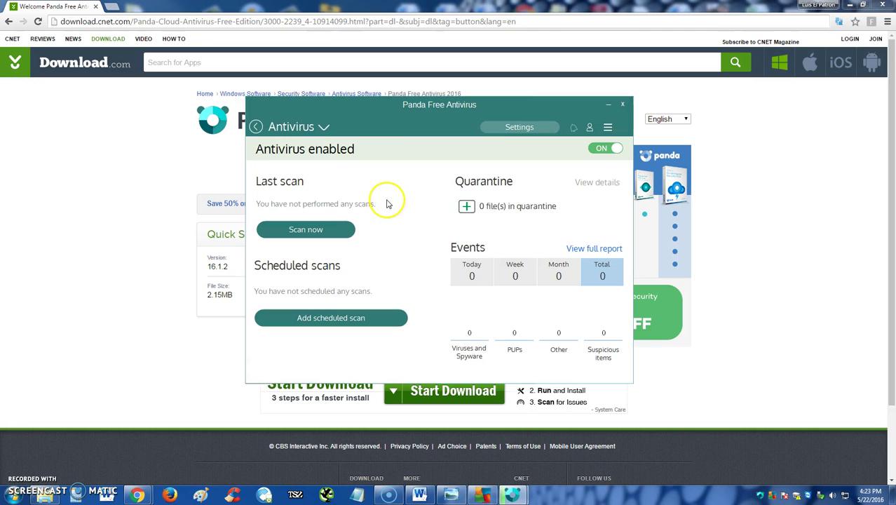
click(256, 127)
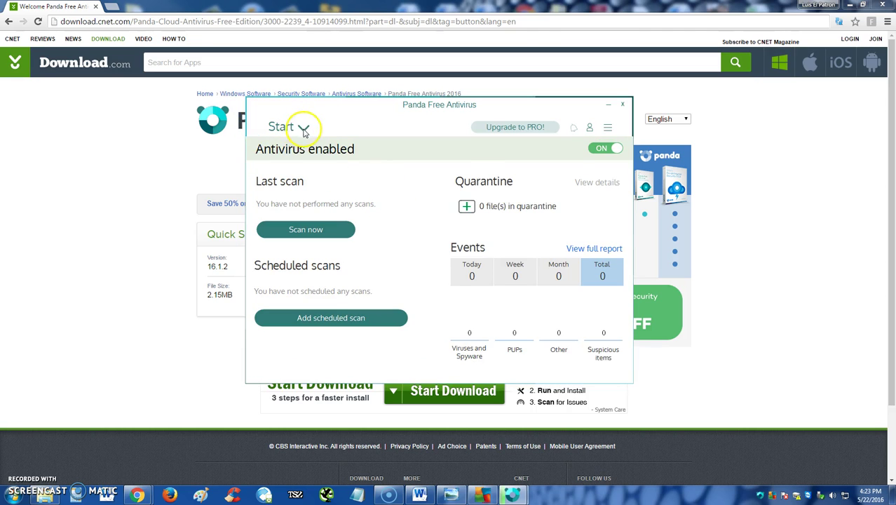
Step: Add a new scheduled scan in the Antivirus section and name it test
click(303, 129)
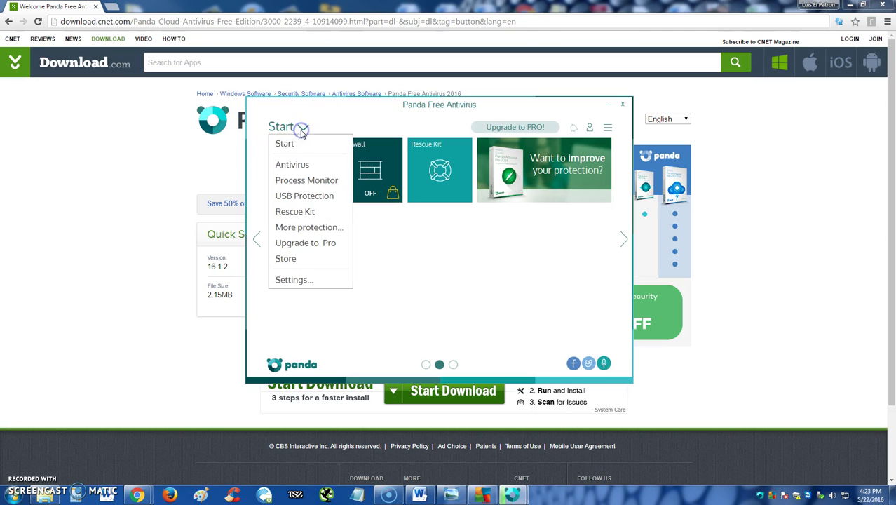
click(294, 167)
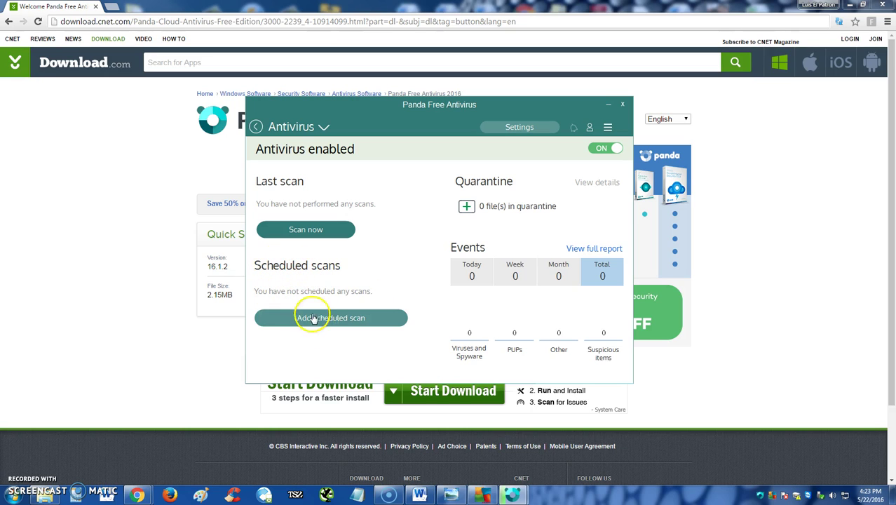
click(346, 324)
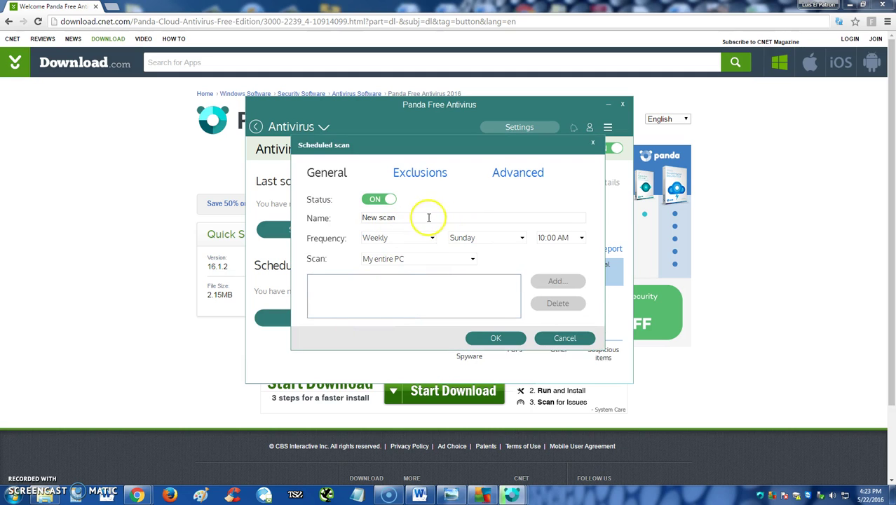
drag(426, 218, 333, 219)
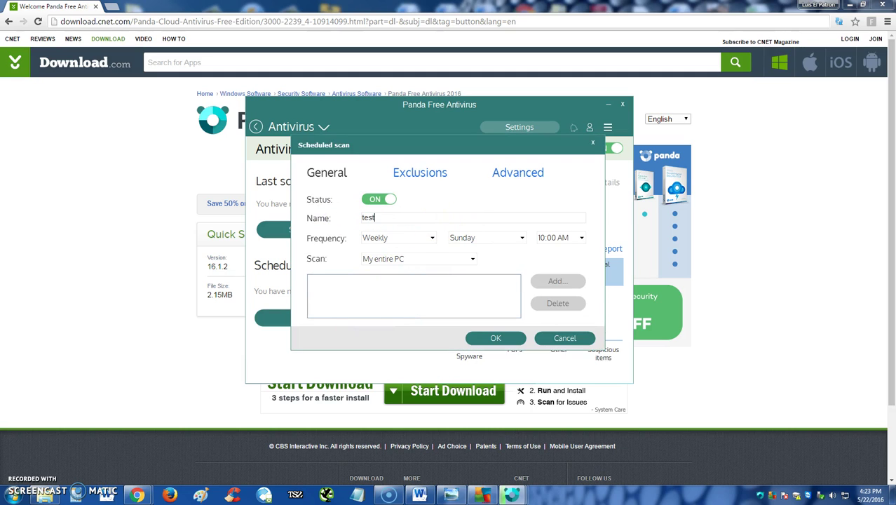
Step: Schedule the test scan to run weekly on Sunday at 12:00 PM
click(416, 237)
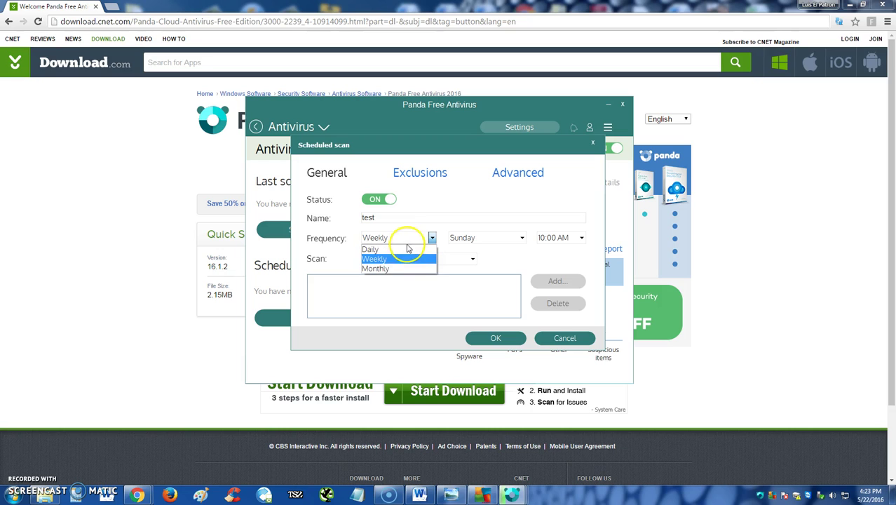
click(399, 258)
click(466, 238)
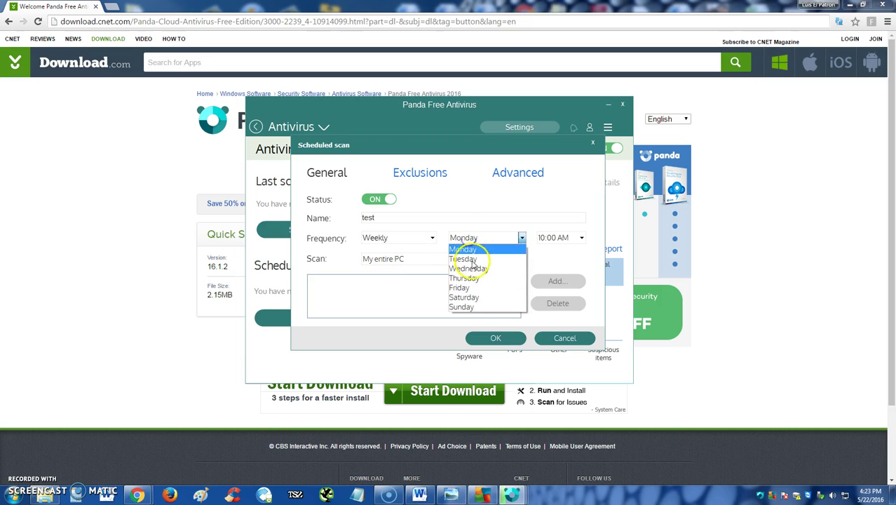
click(467, 306)
click(564, 237)
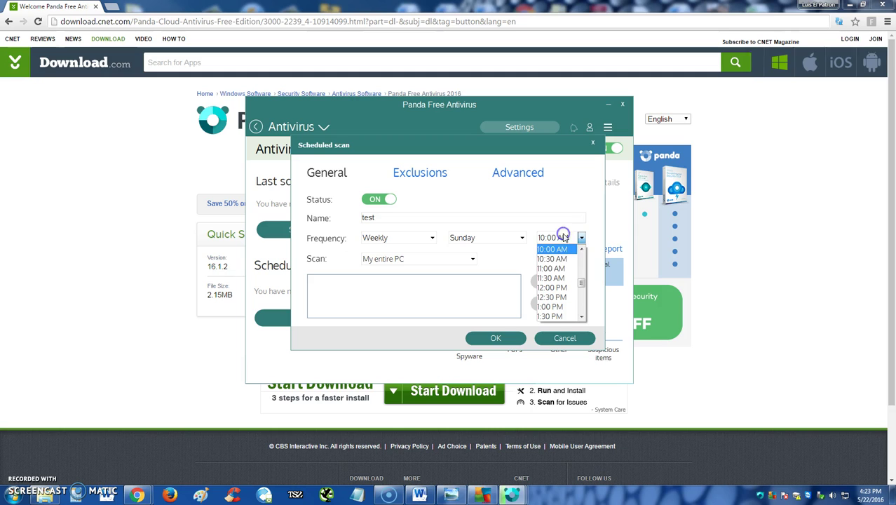
click(563, 288)
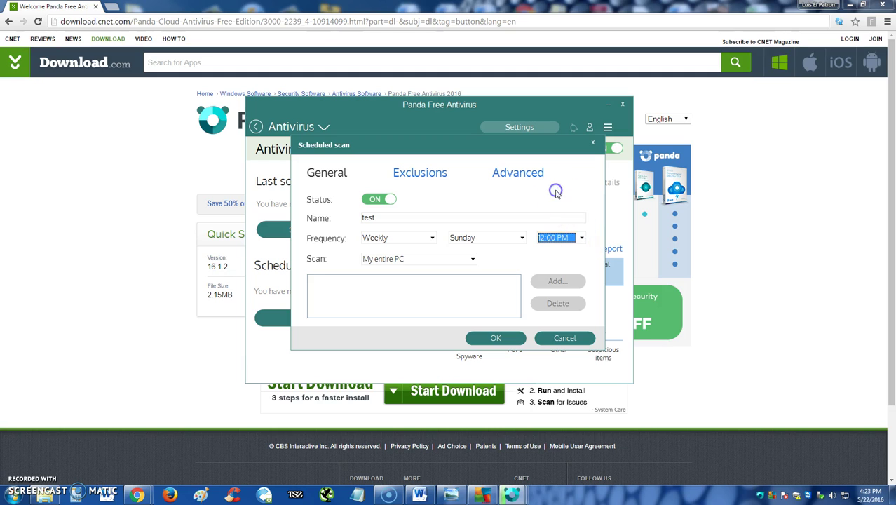
Step: Browse the other available start times, set the scan area to My entire PC and save the scheduled scan
click(581, 237)
scroll(580, 279, up, 2)
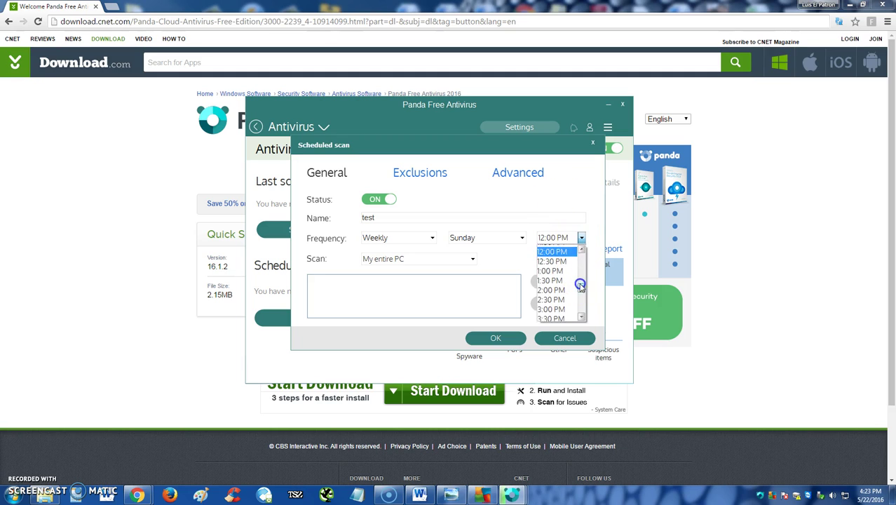
scroll(581, 276, down, 3)
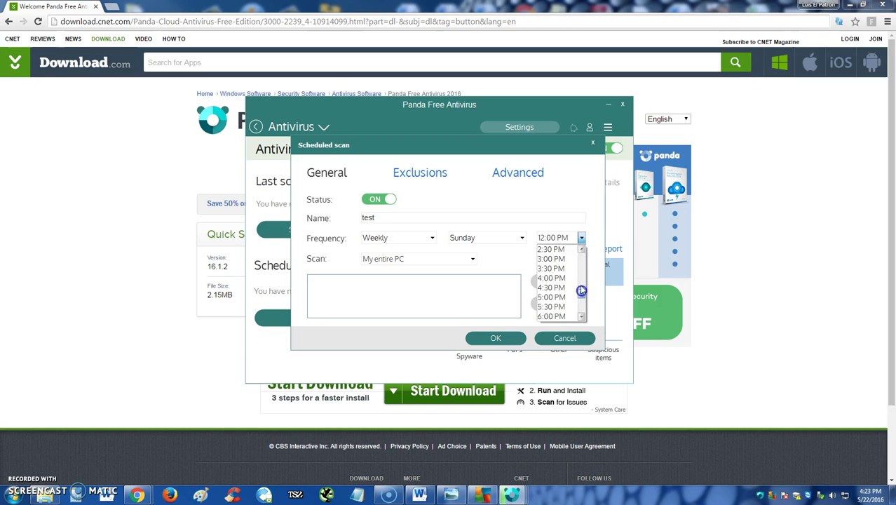
click(574, 199)
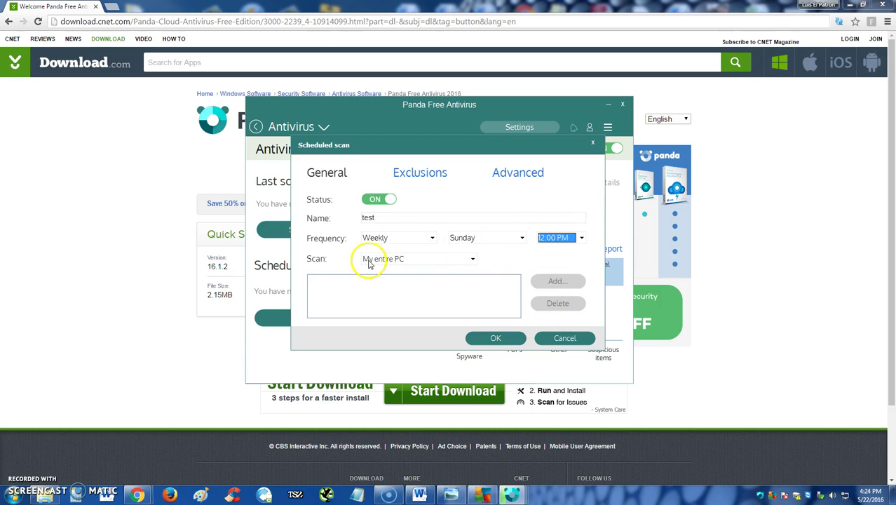
click(434, 261)
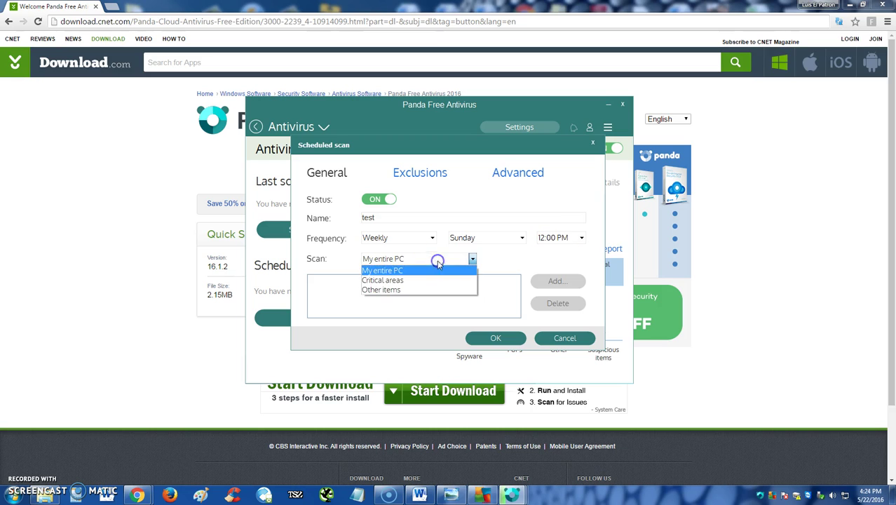
click(401, 271)
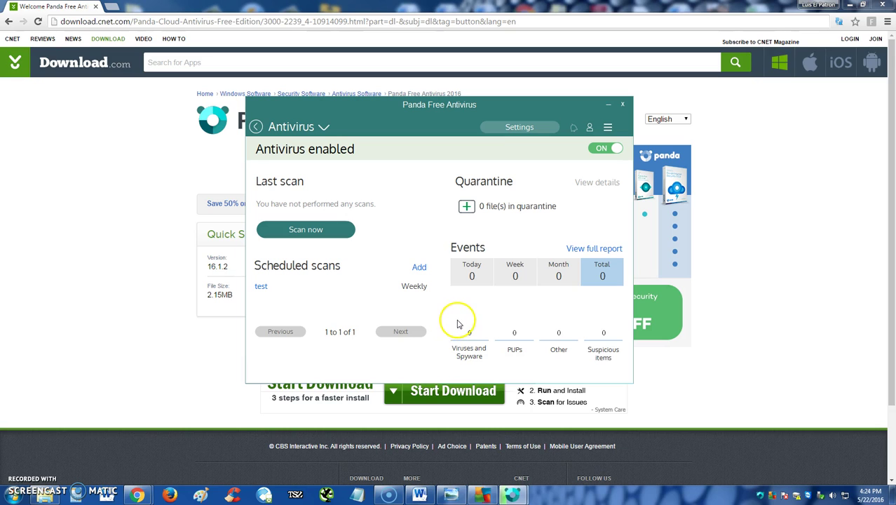
Step: Return to the first page of the start screen and check the program version in the About Panda Free Antivirus information
click(258, 128)
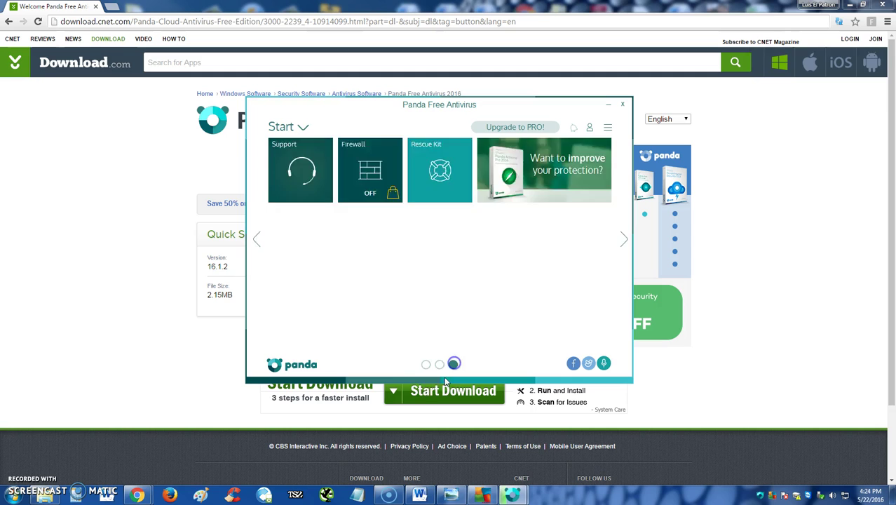
click(426, 364)
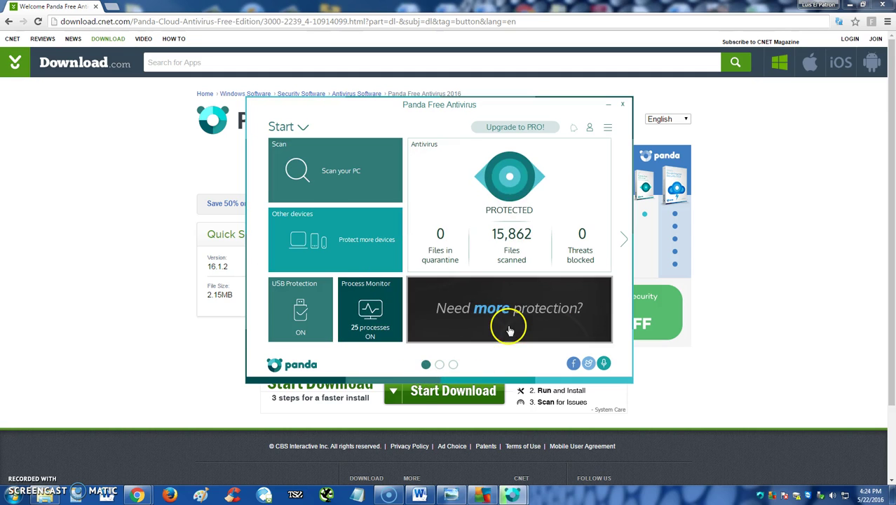
click(607, 128)
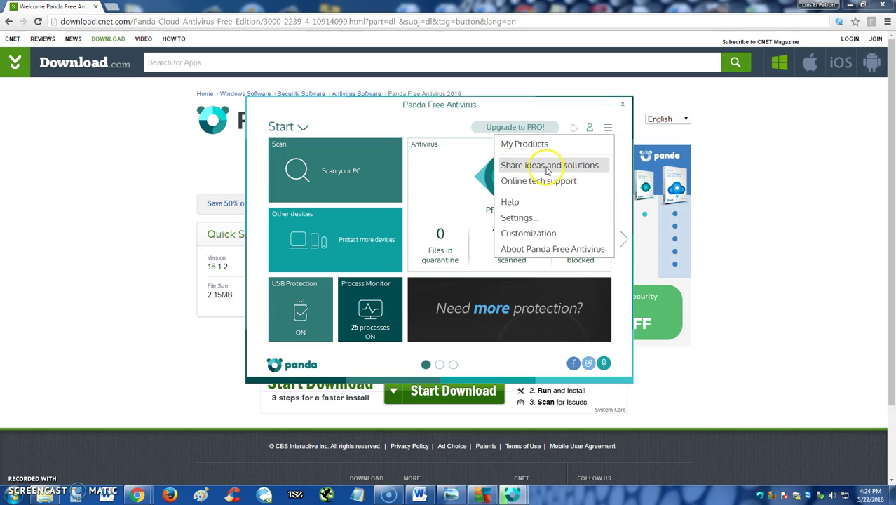
click(551, 249)
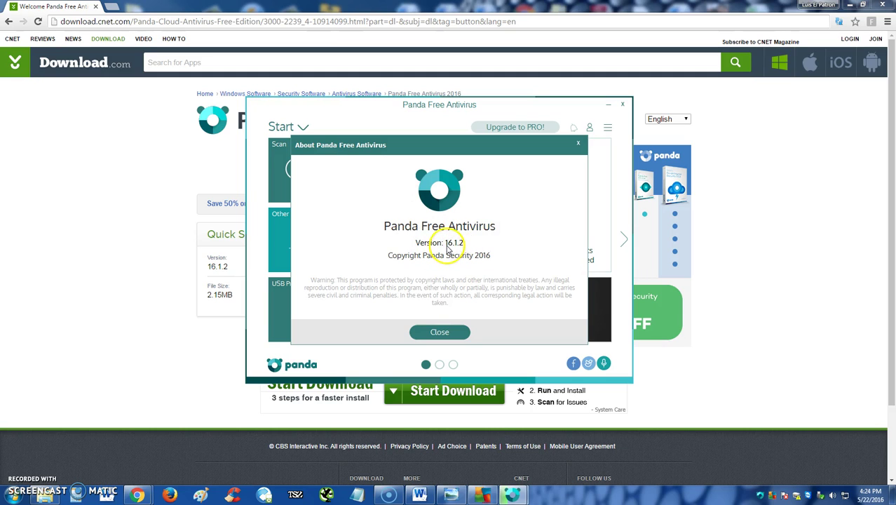
click(578, 143)
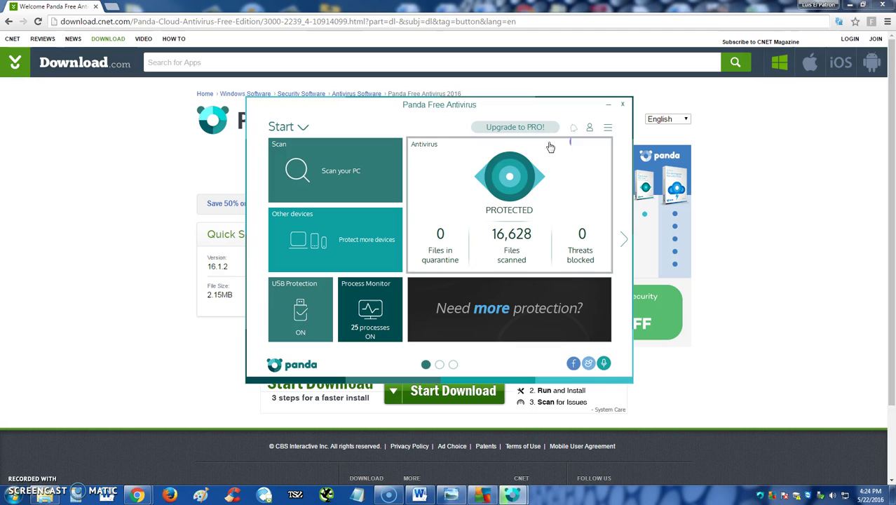
mouse_move(514, 111)
mouse_down()
mouse_move(508, 123)
mouse_move(508, 113)
mouse_up()
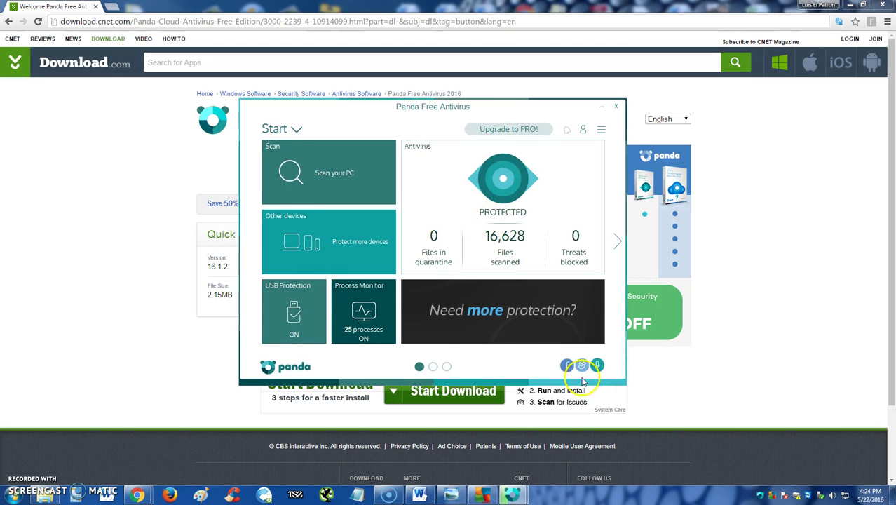